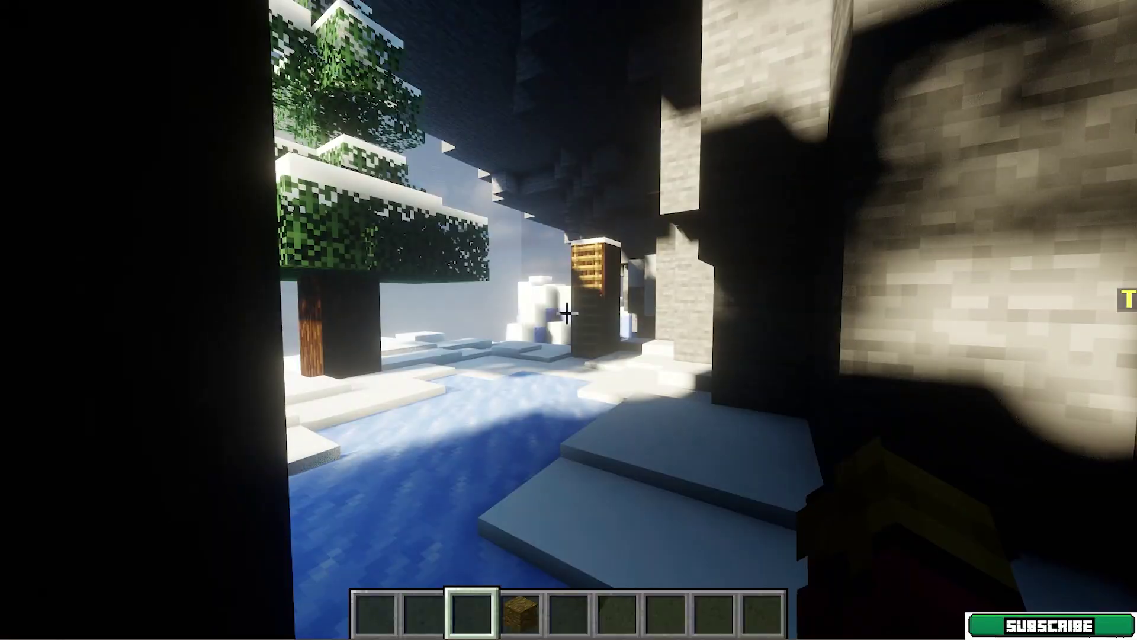
scroll(569, 320, "down", 1)
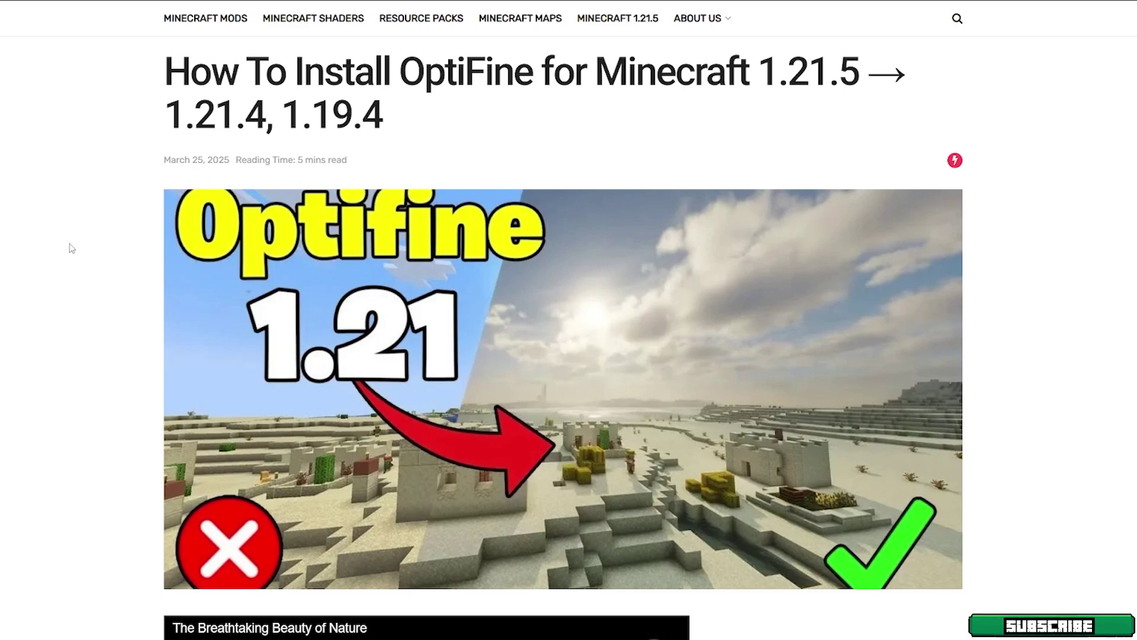
- Follow the OptiFine link in the Downloads section of the installation article to the official OptiFine site
scroll(64, 219, "down", 5)
scroll(50, 203, "down", 15)
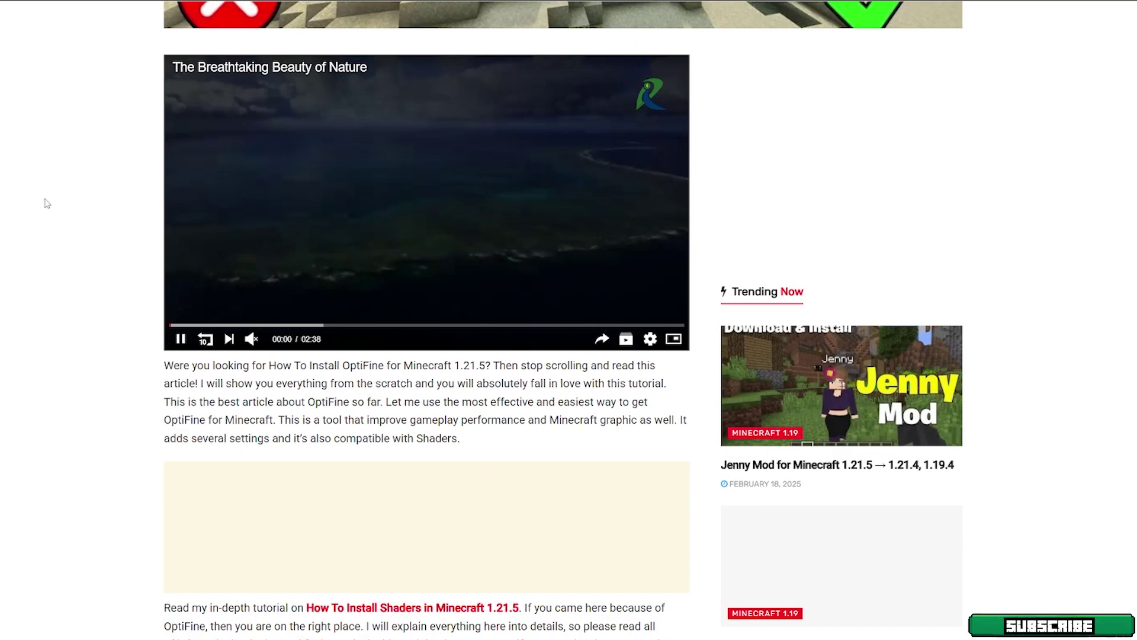
scroll(34, 205, "down", 4)
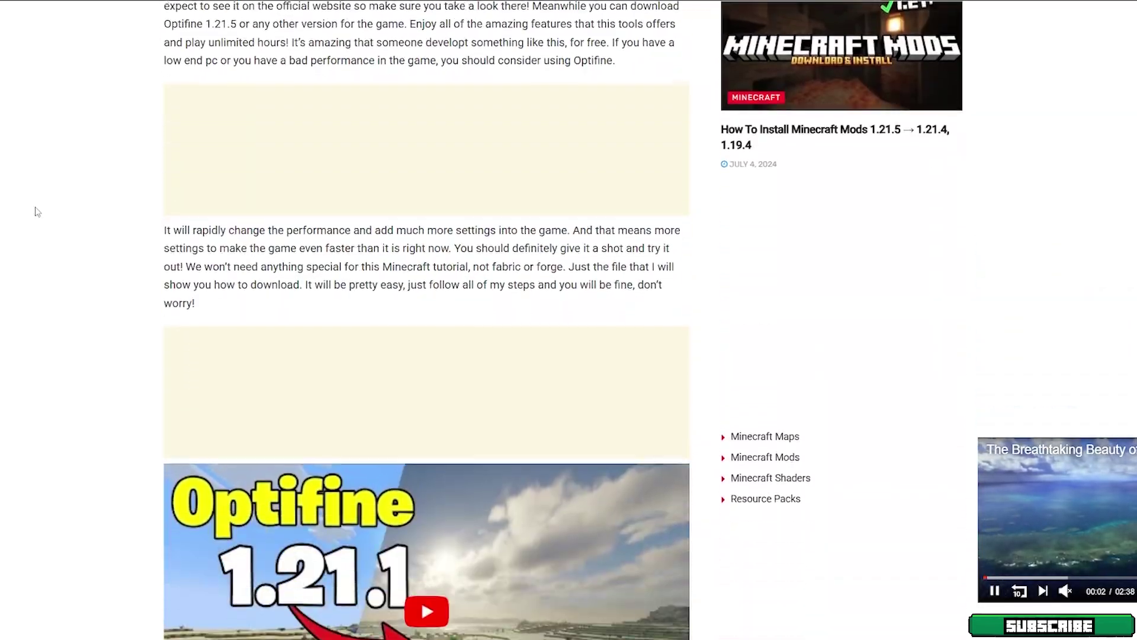
scroll(27, 227, "down", 12)
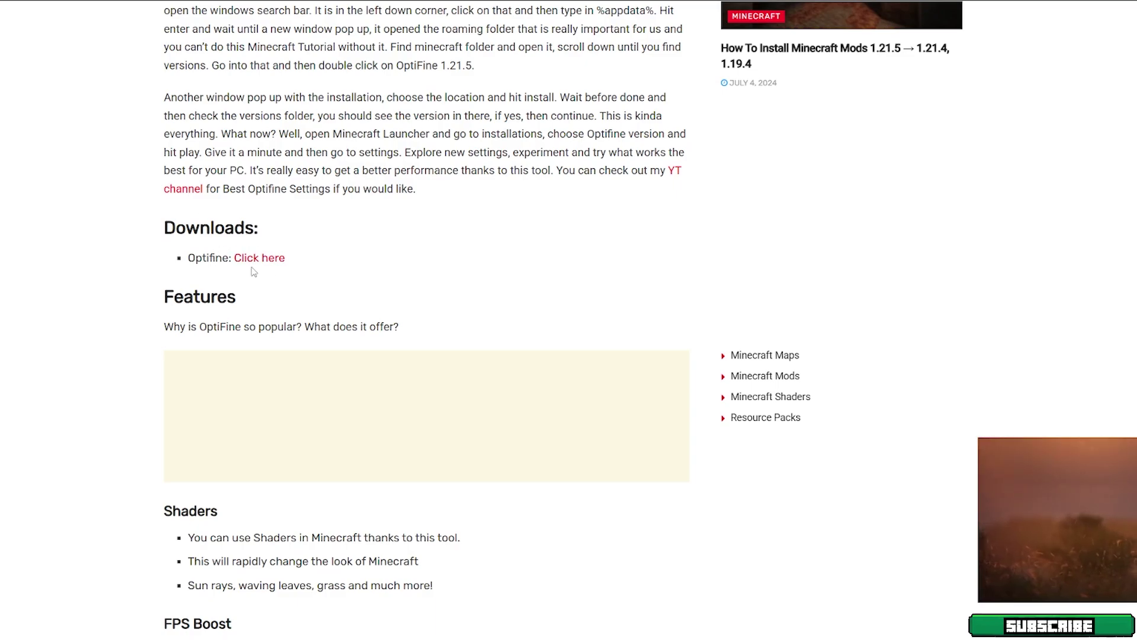
left_click(249, 259)
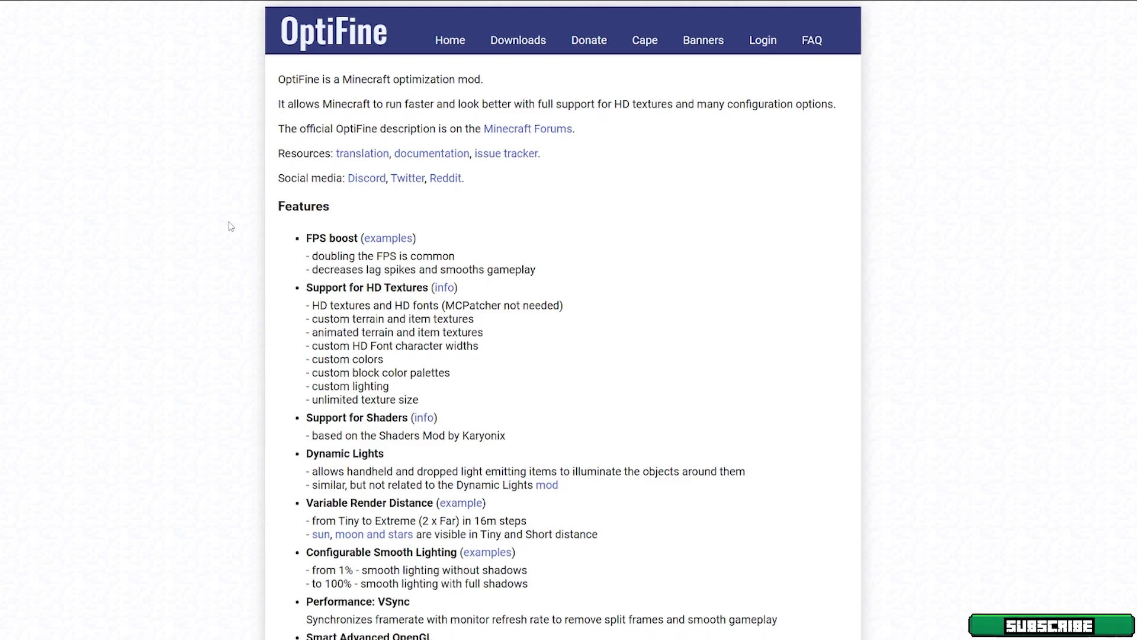
- Look over the OptiFine feature list, and open the downloads page with all versions shown
scroll(633, 207, "down", 12)
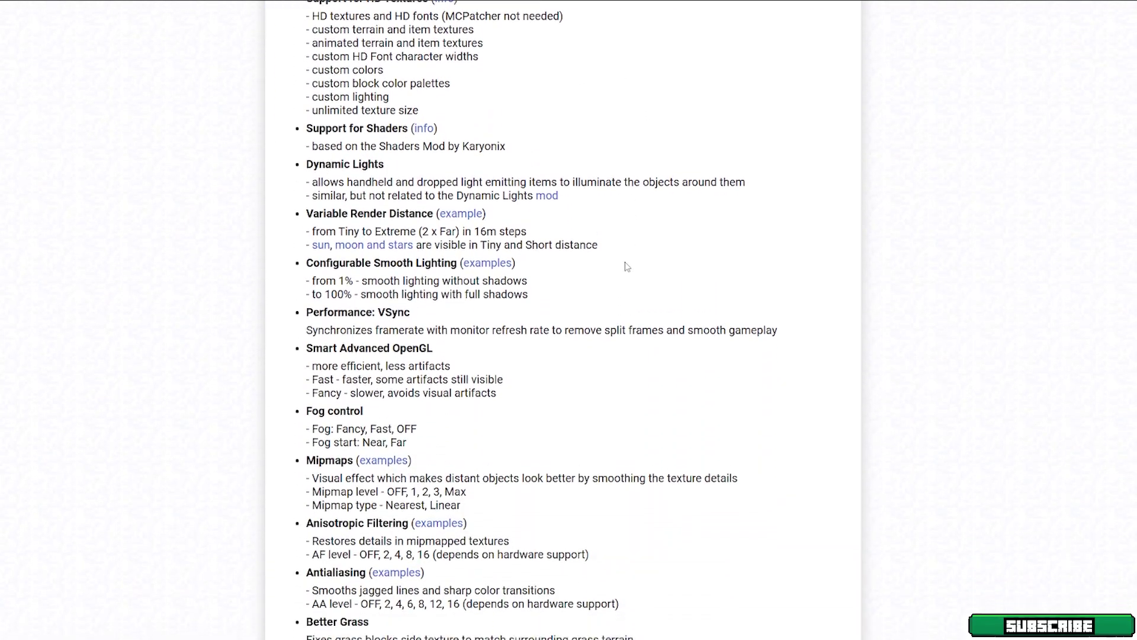
scroll(721, 292, "up", 13)
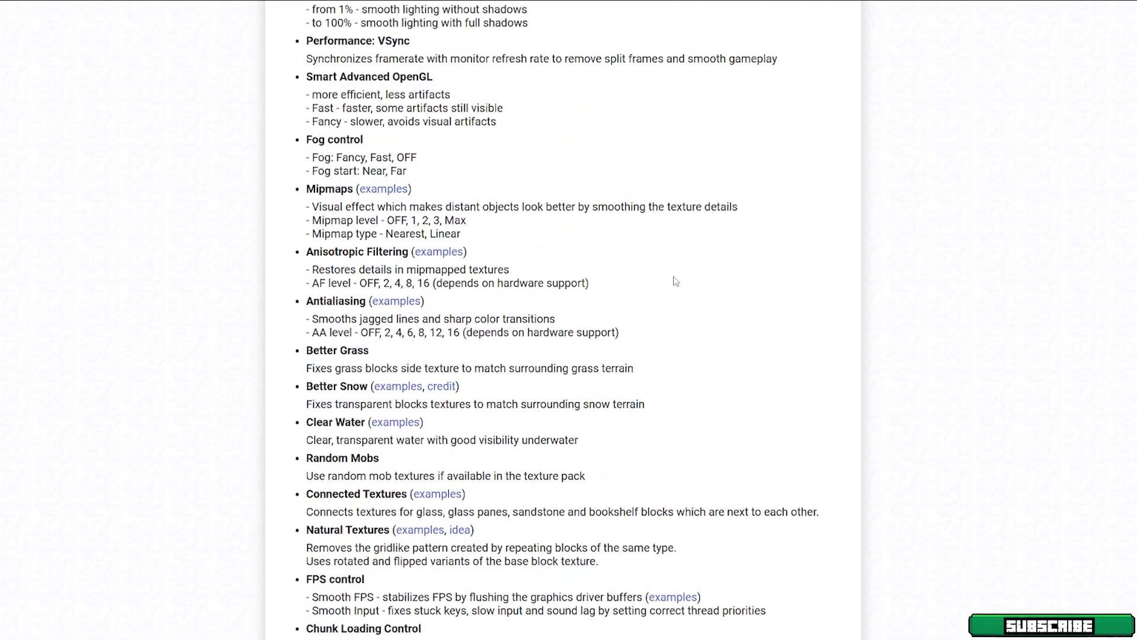
scroll(646, 304, "up", 3)
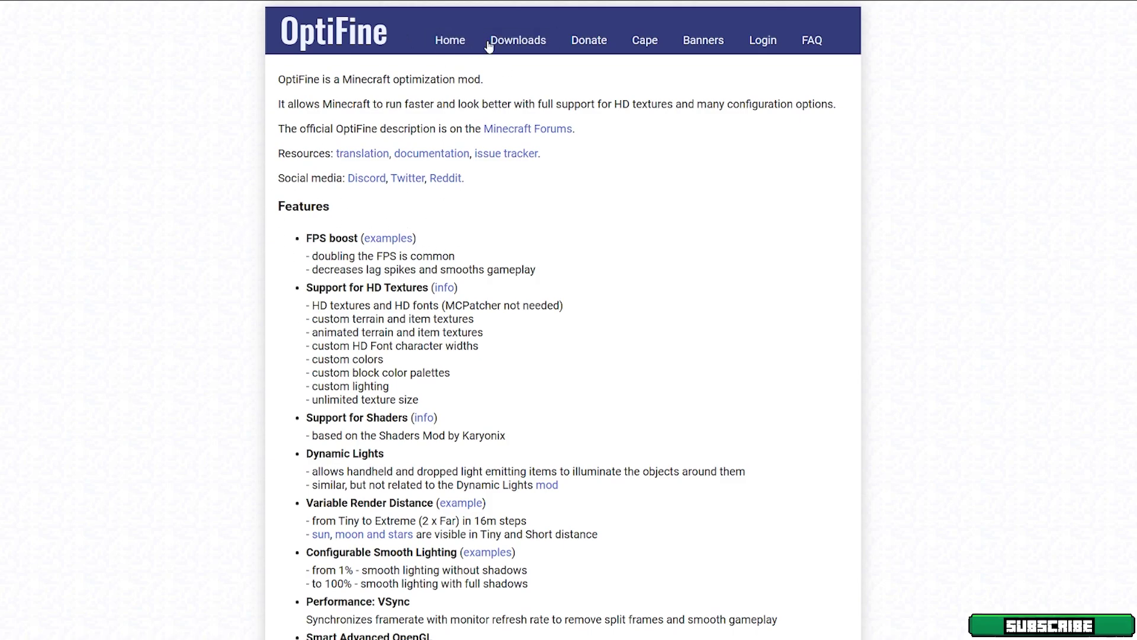
left_click(522, 41)
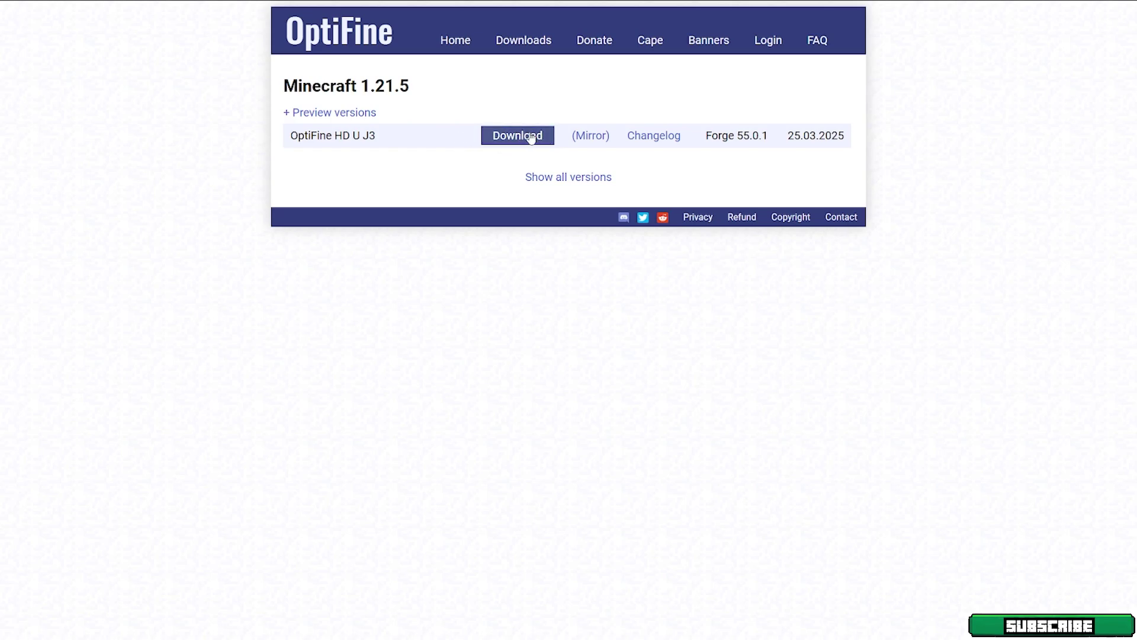
left_click(534, 178)
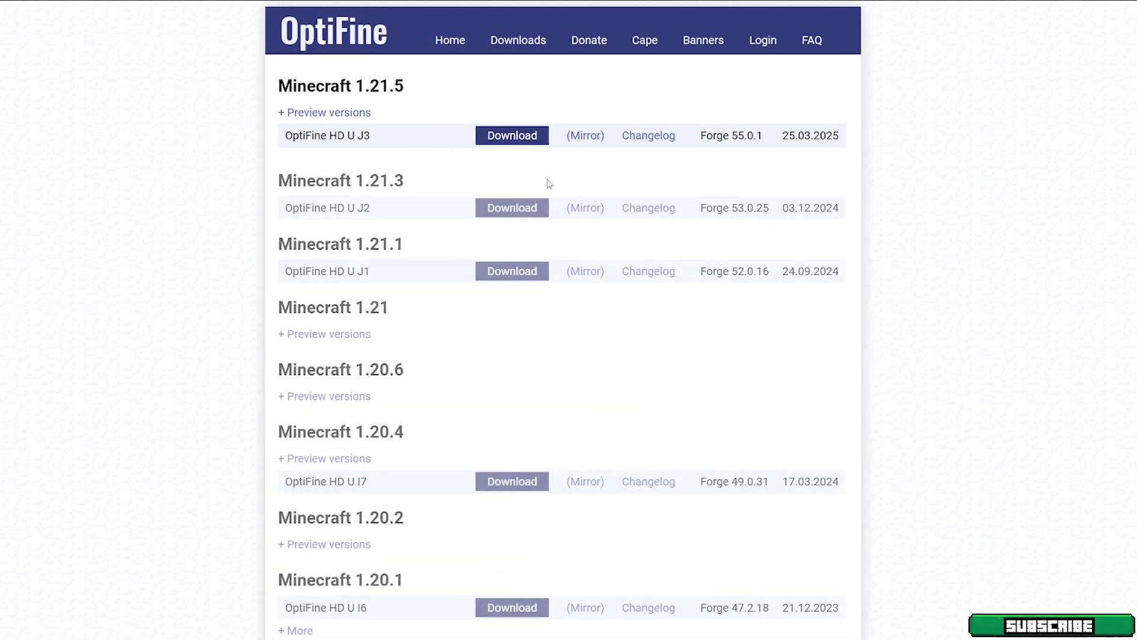
- Browse the releases by Minecraft version and download OptiFine HD U J3 for Minecraft 1.21.5, skipping the advertisement
scroll(474, 245, "down", 7)
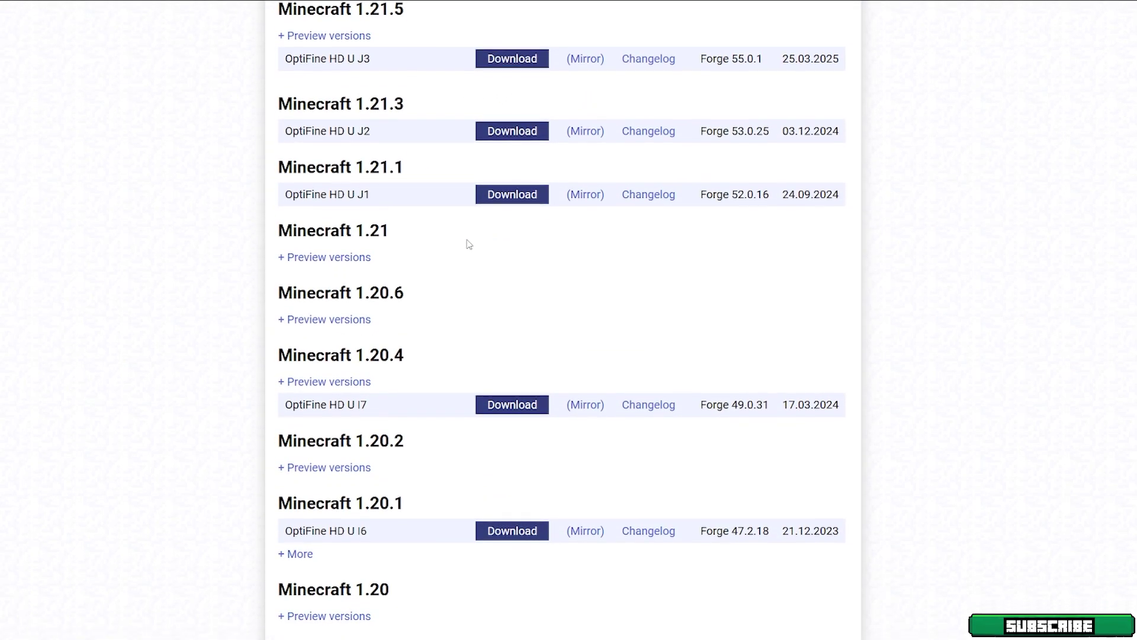
scroll(434, 243, "down", 4)
scroll(444, 244, "up", 11)
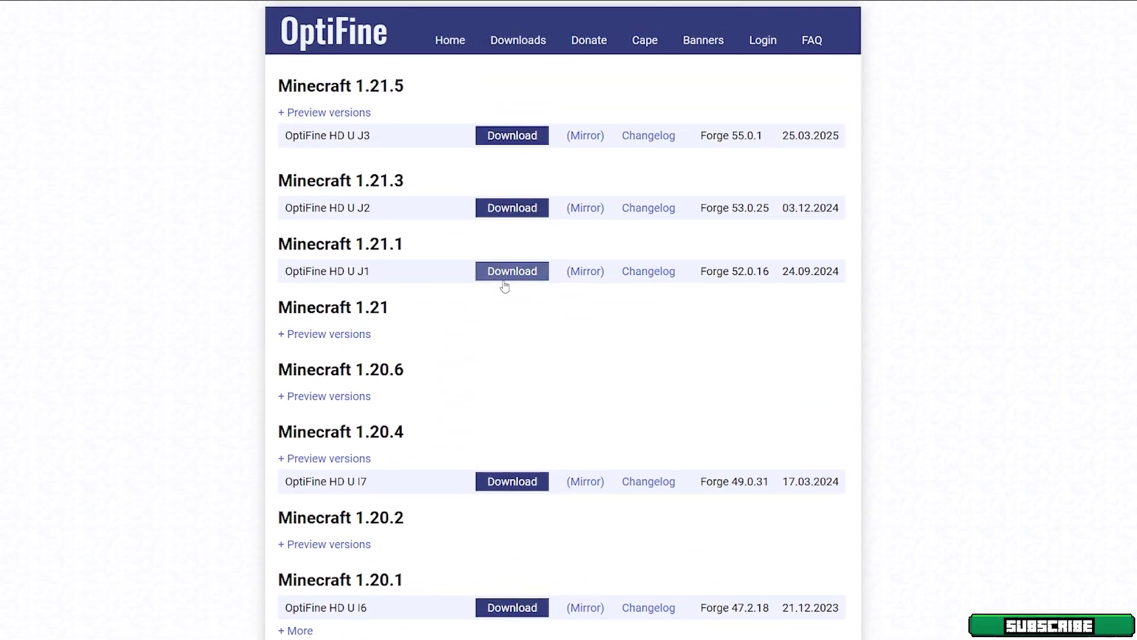
scroll(419, 254, "down", 5)
scroll(405, 269, "down", 11)
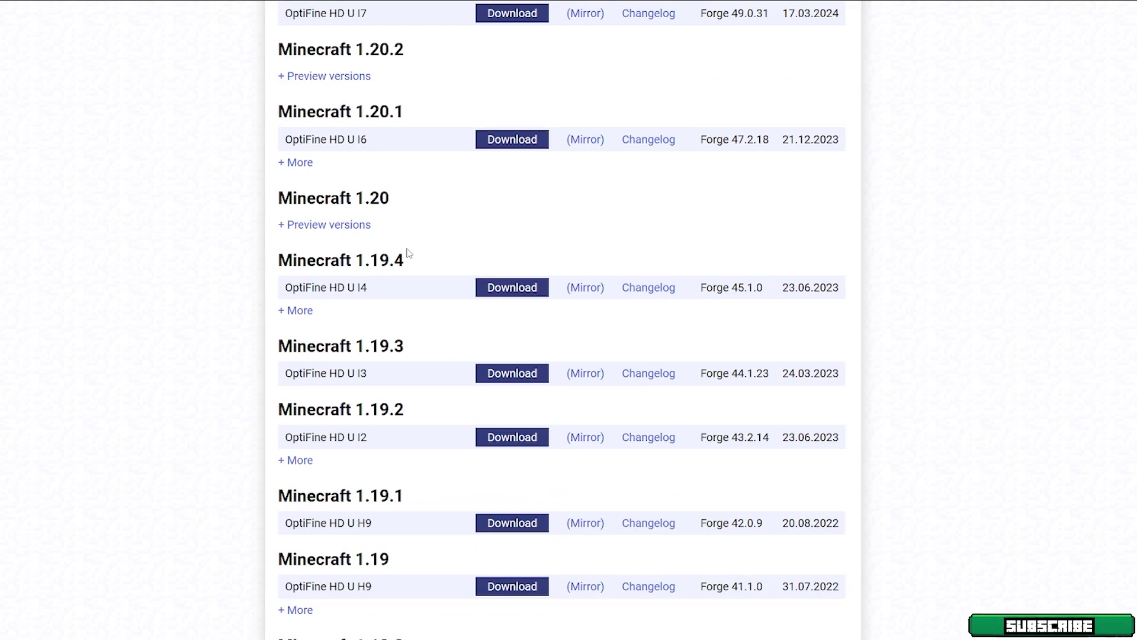
scroll(323, 383, "down", 9)
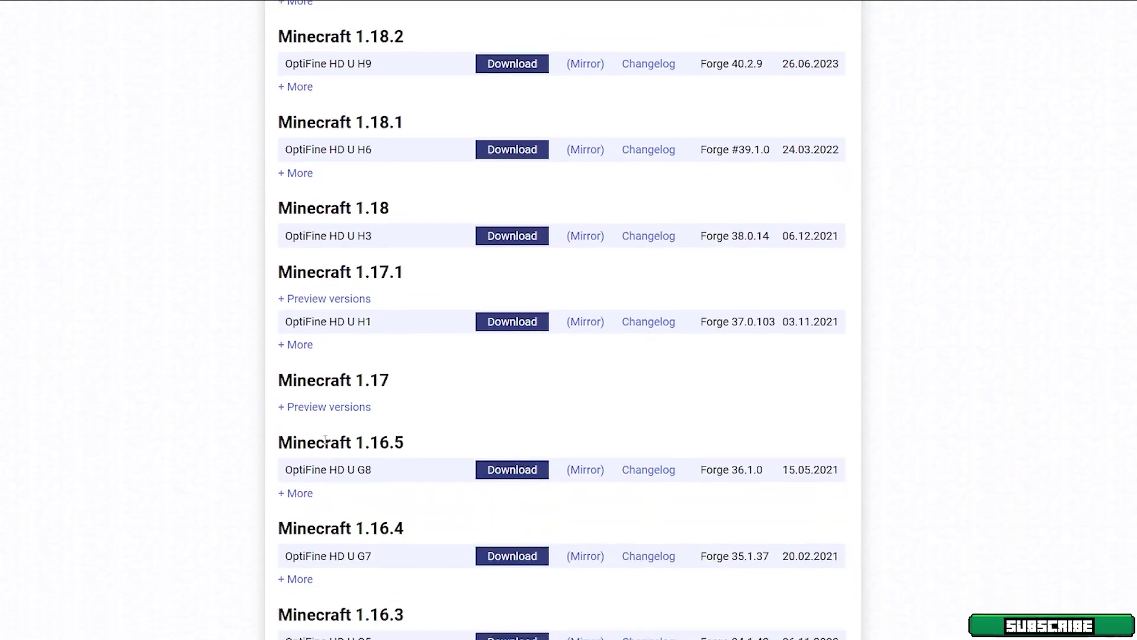
scroll(325, 356, "up", 12)
scroll(325, 344, "up", 12)
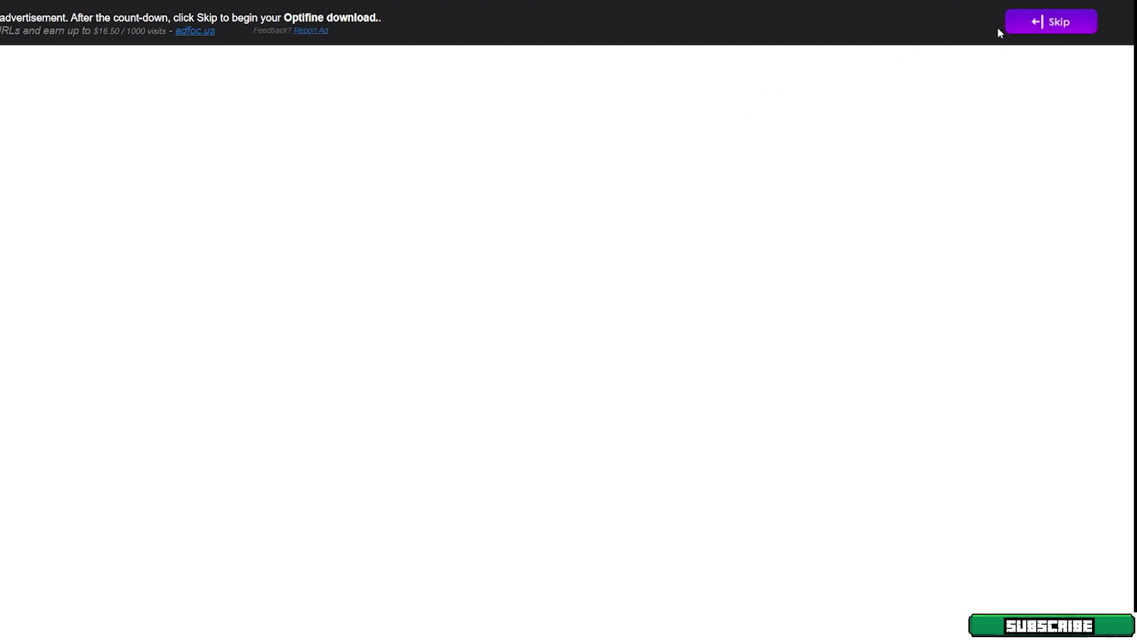
left_click(1052, 22)
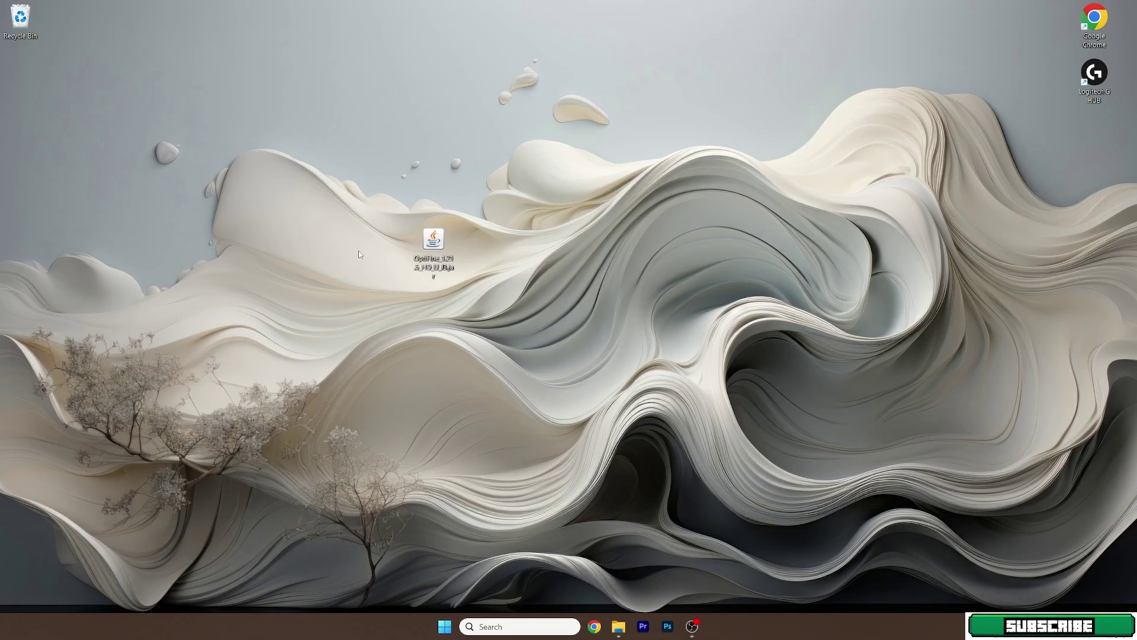
- Reposition the OptiFine jar on the desktop and open the %appdata% folder beside it
left_click_drag(365, 212, 494, 281)
left_click_drag(433, 245, 391, 246)
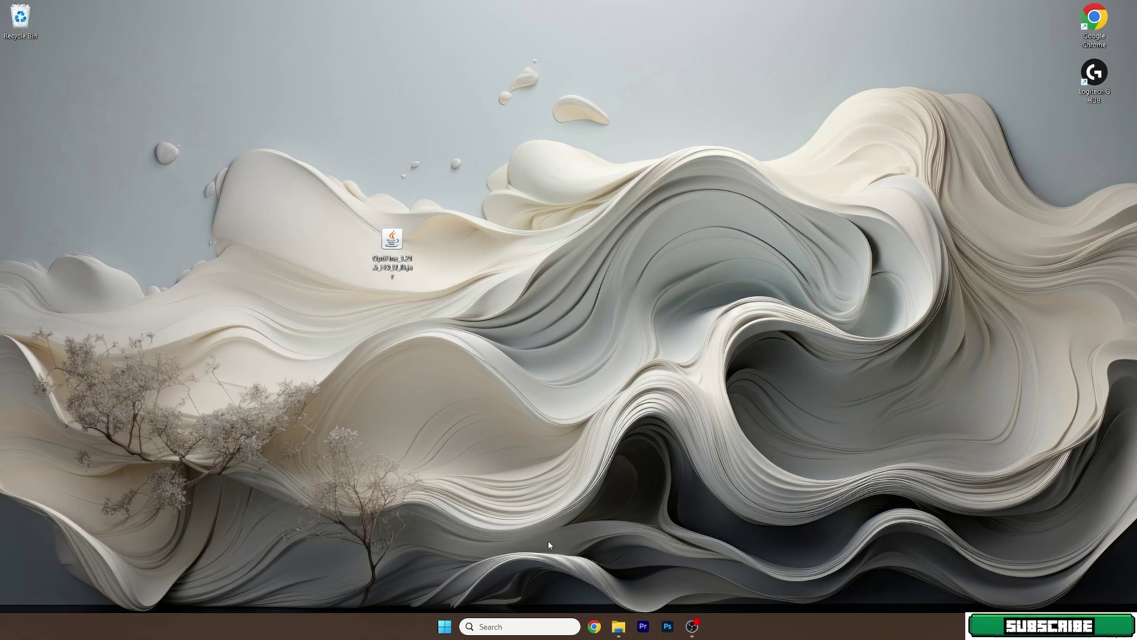
left_click(475, 625)
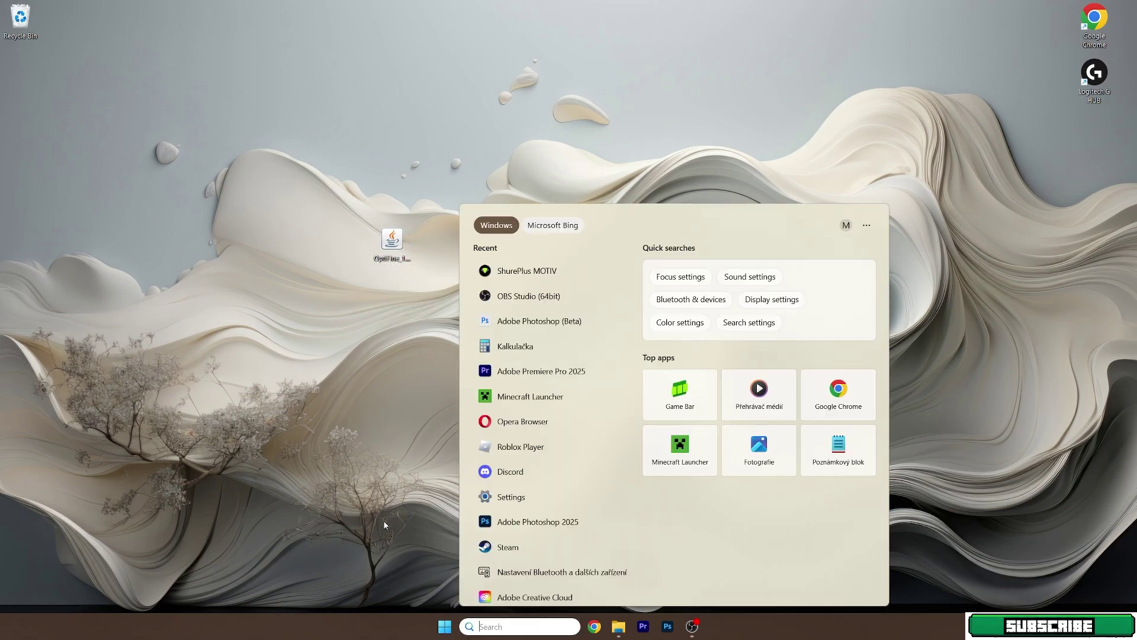
type("%appdata%")
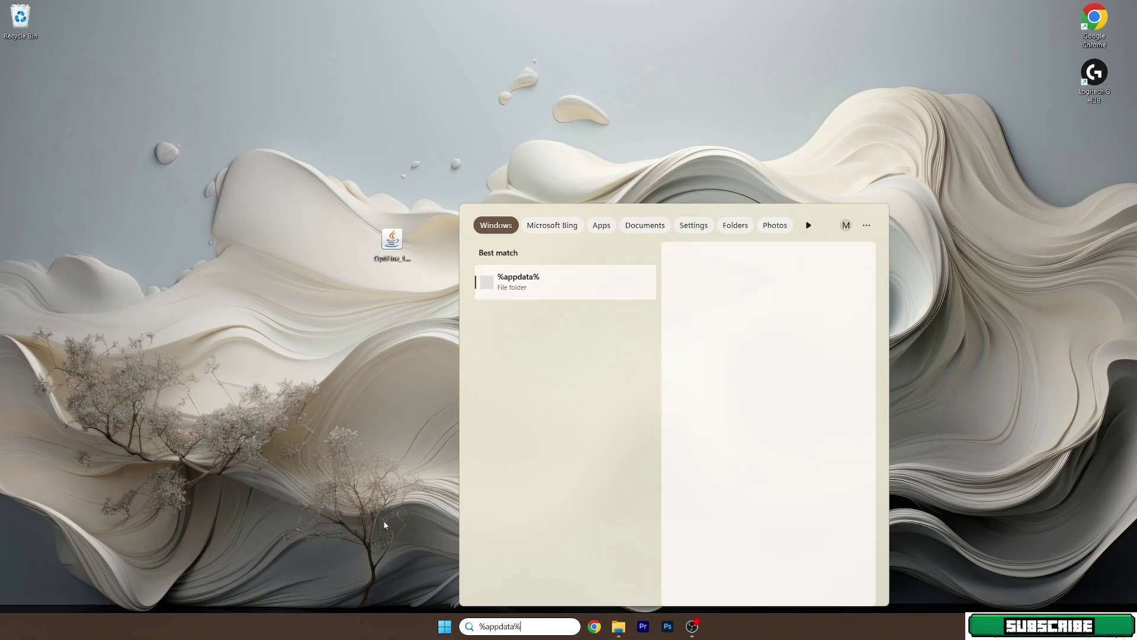
key("Return")
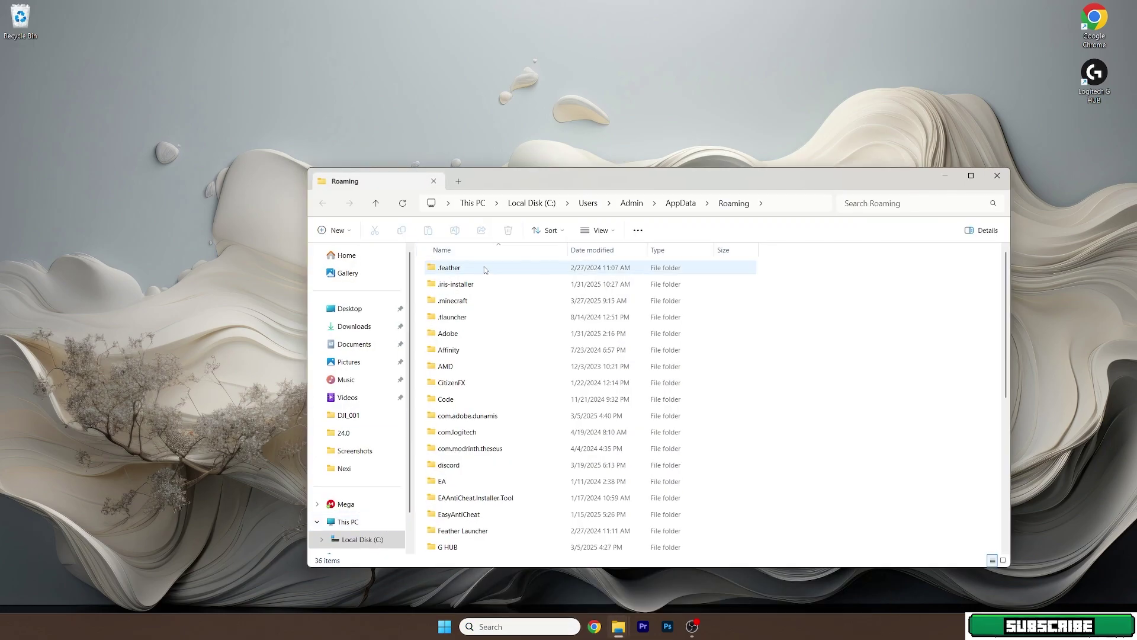
left_click_drag(511, 187, 647, 187)
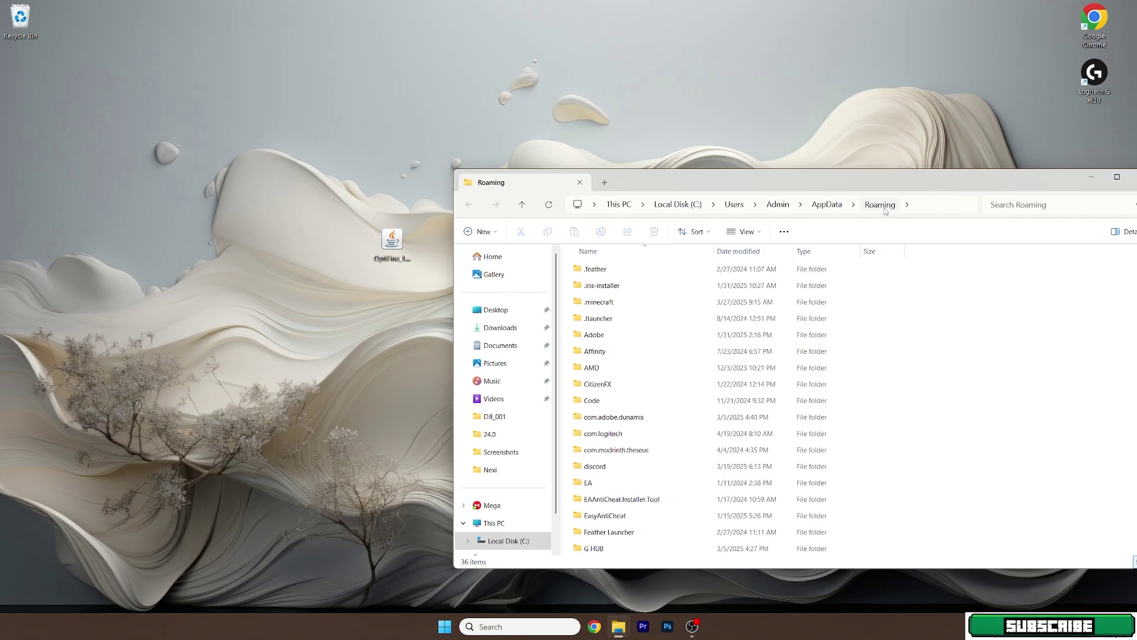
- Open the versions folder inside the .minecraft folder
double_click(593, 303)
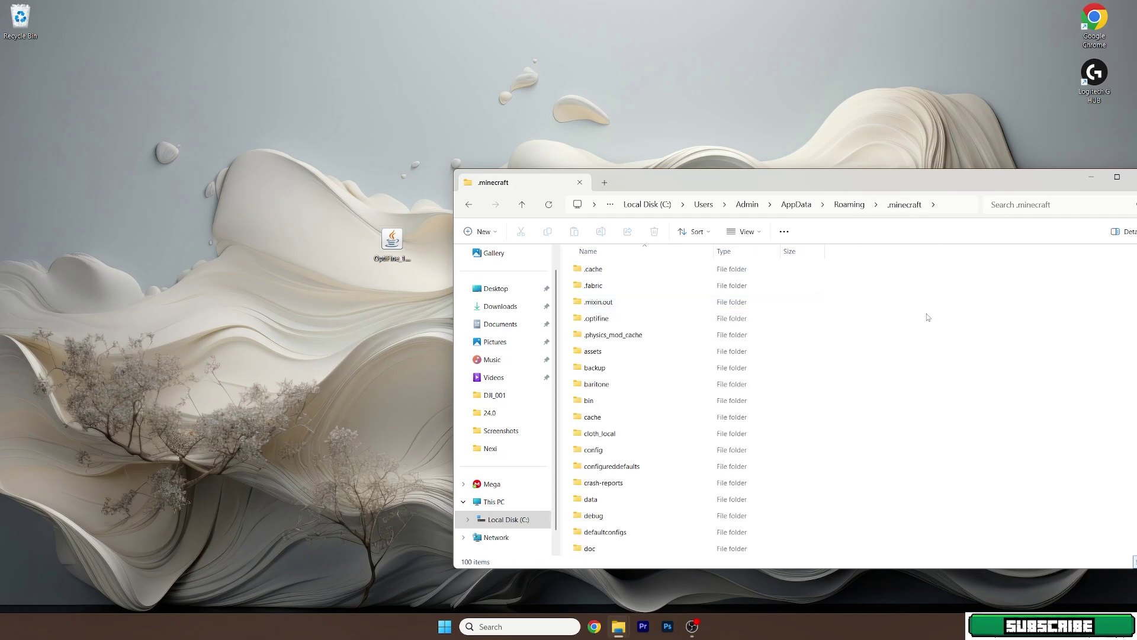
scroll(924, 314, "down", 12)
scroll(915, 297, "down", 5)
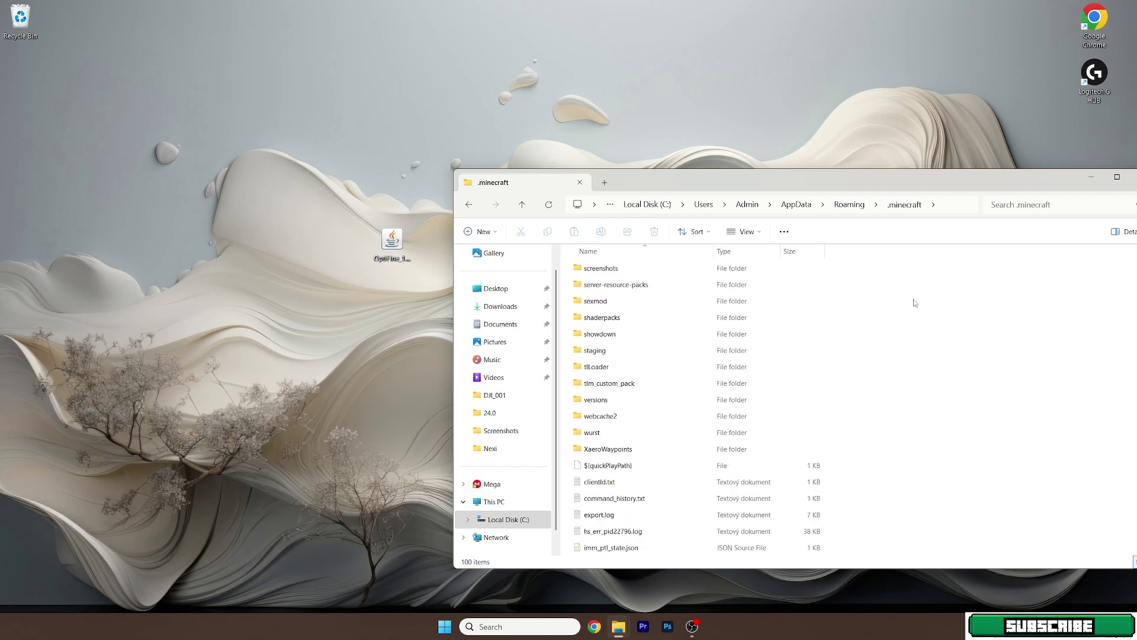
double_click(599, 302)
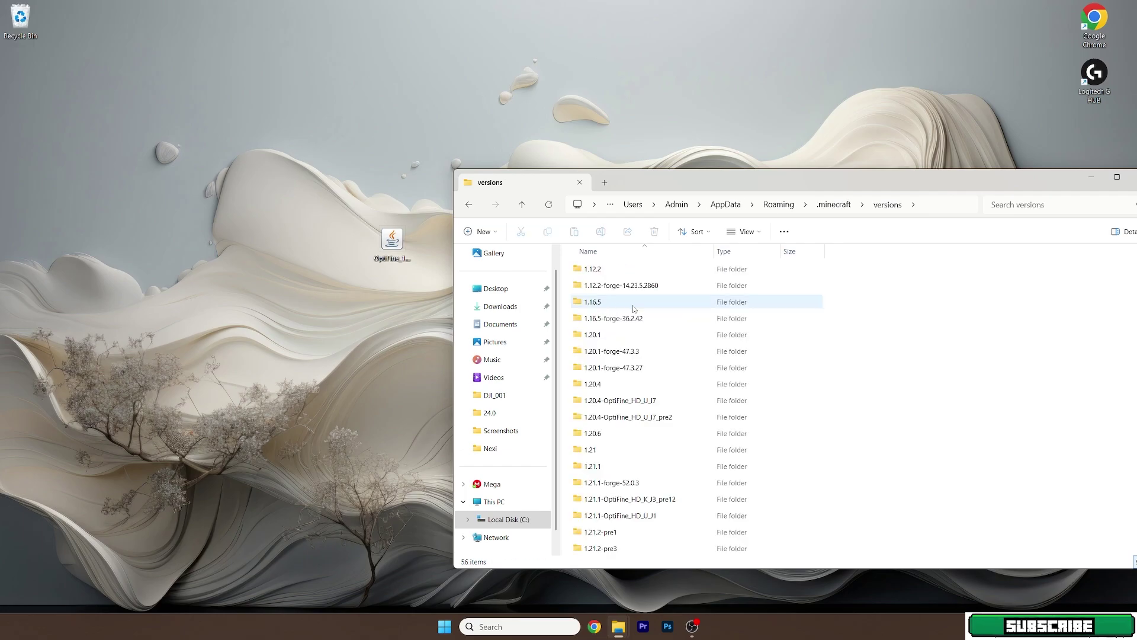
- Run the OptiFine jar from the desktop and install OptiFine HD Ultra J3 into the .minecraft folder
left_click(398, 247)
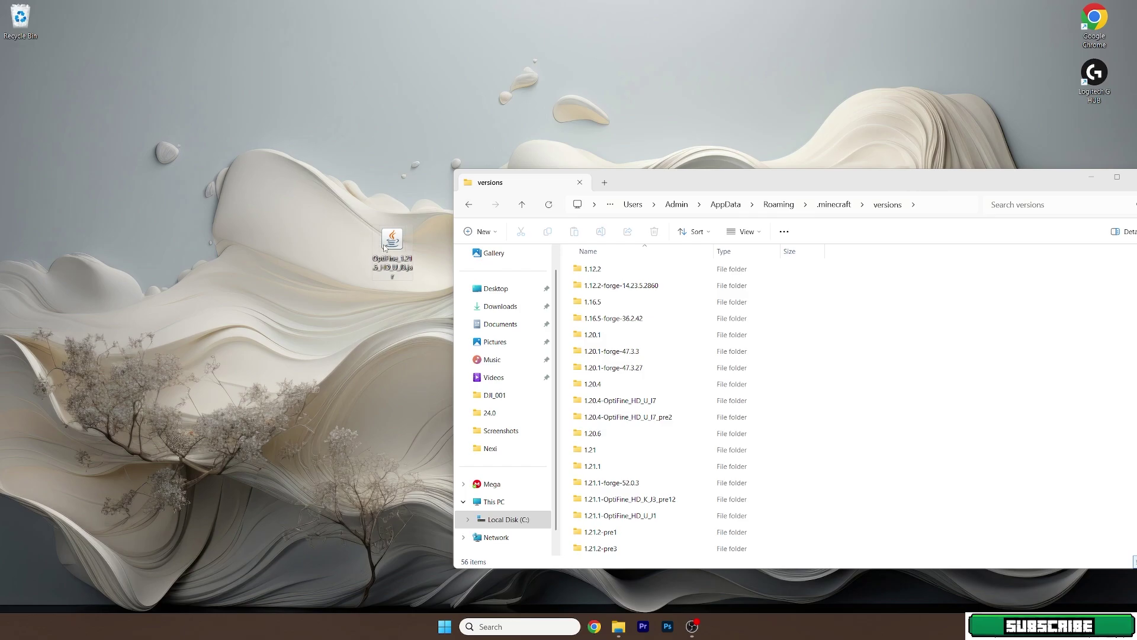
double_click(384, 247)
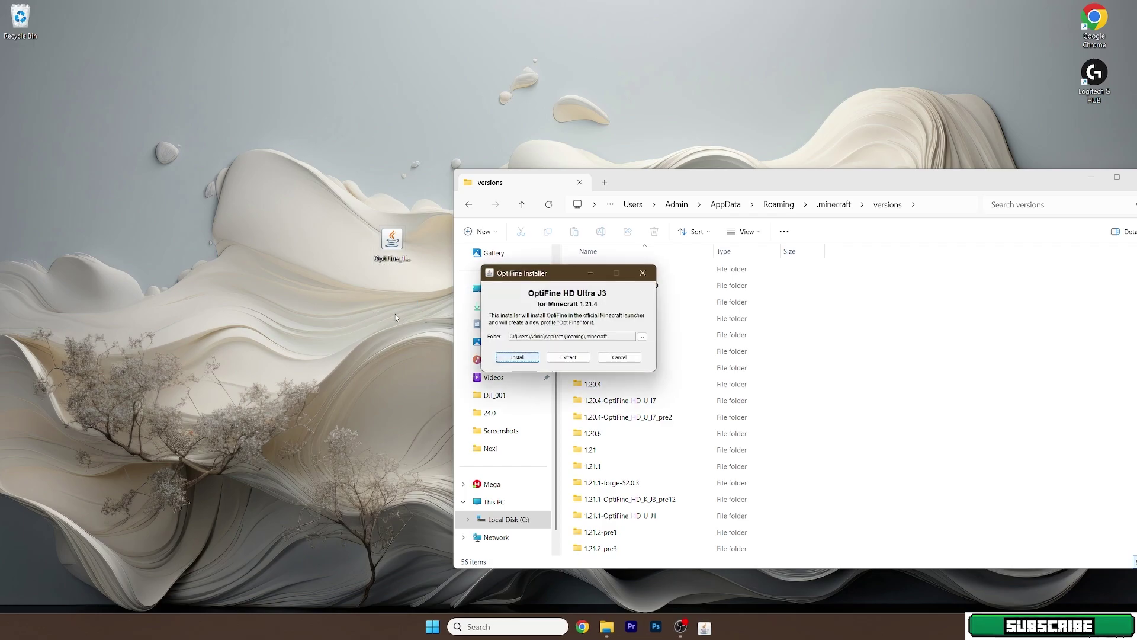
left_click(536, 355)
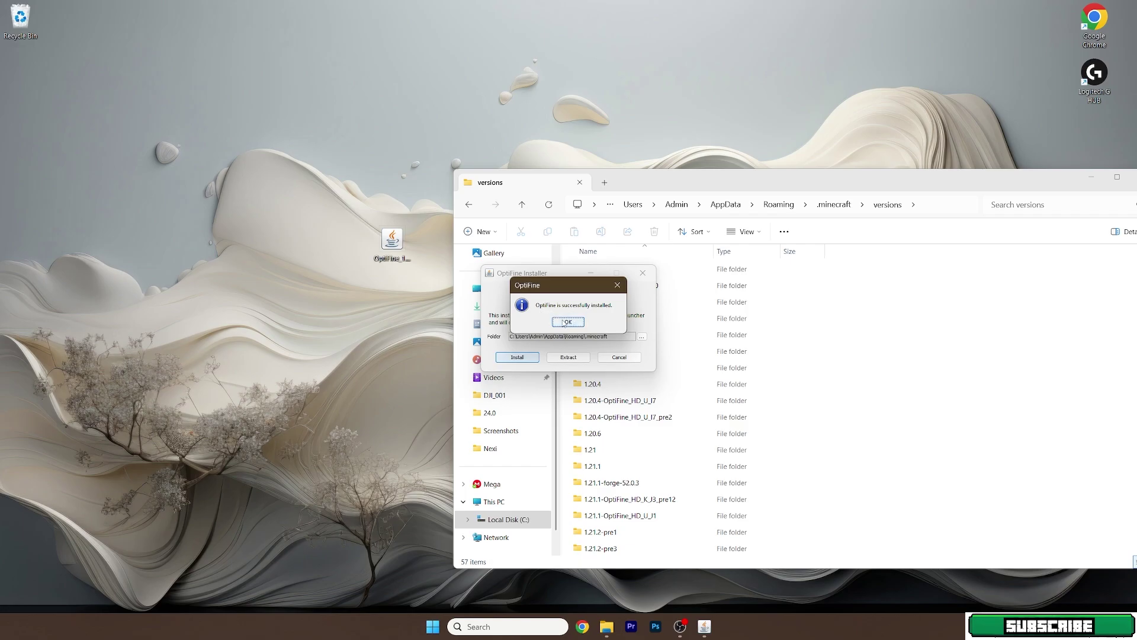
left_click(567, 321)
- Close the versions folder window and open the Minecraft Launcher
left_click_drag(937, 190, 703, 165)
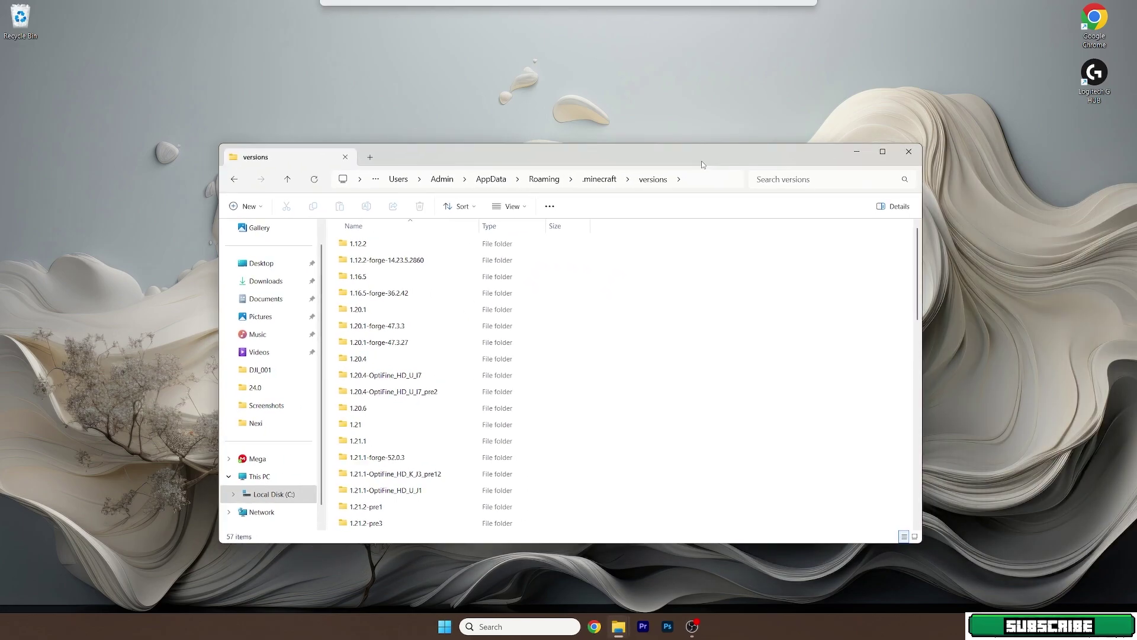
left_click(908, 151)
left_click(444, 626)
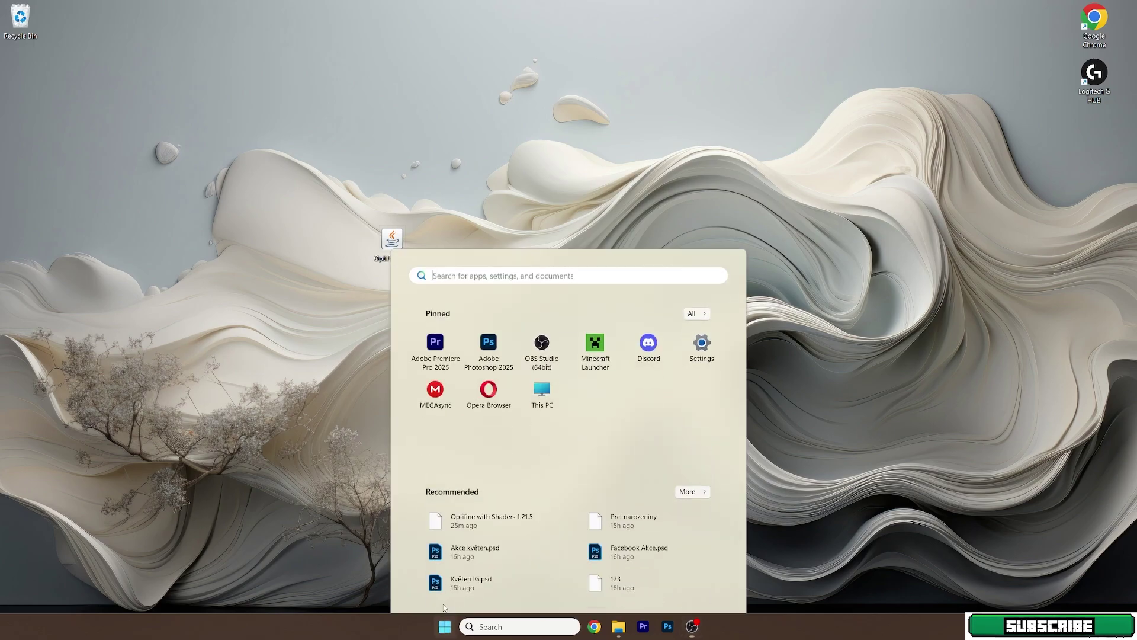
left_click(592, 296)
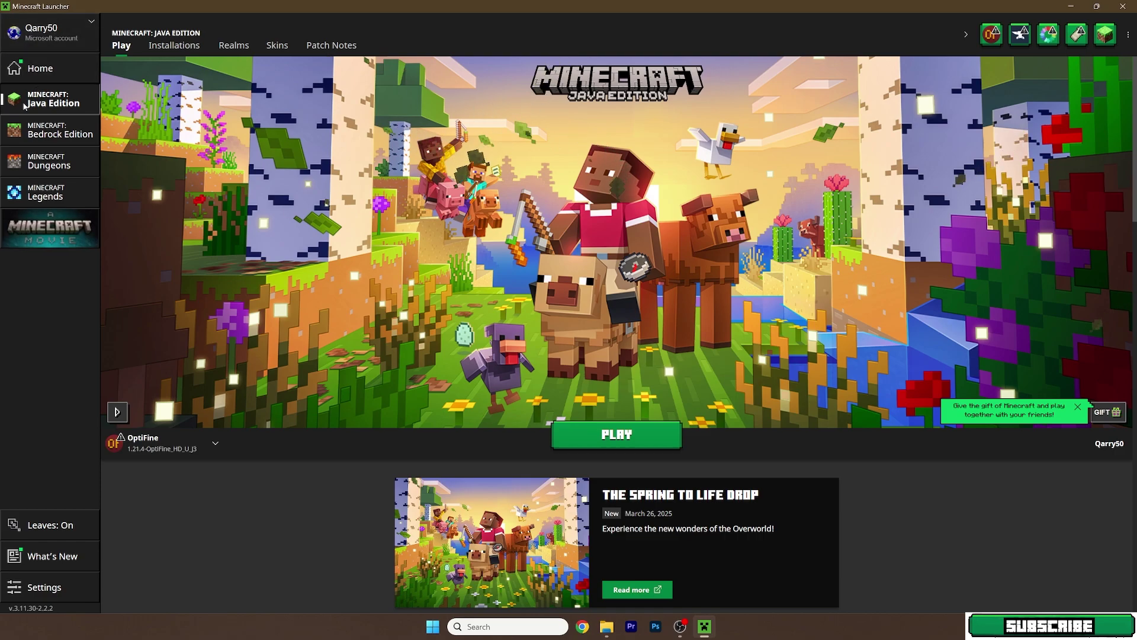
- Start Minecraft Java Edition with the OptiFine installation and maximize the game window
left_click(610, 435)
left_click(560, 333)
left_click(690, 372)
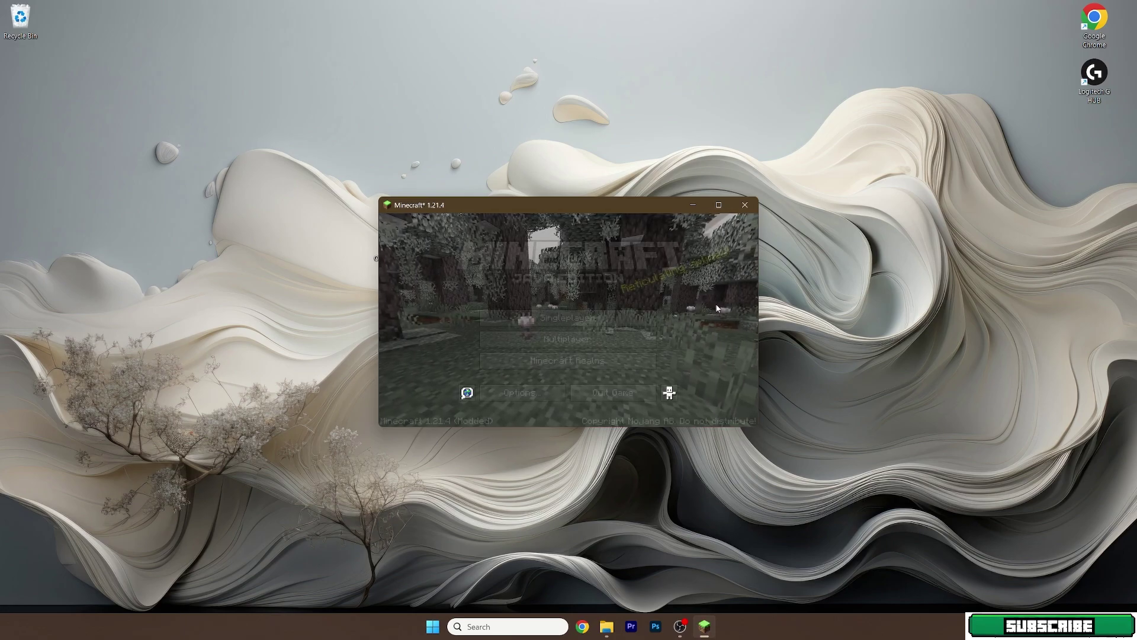
double_click(696, 205)
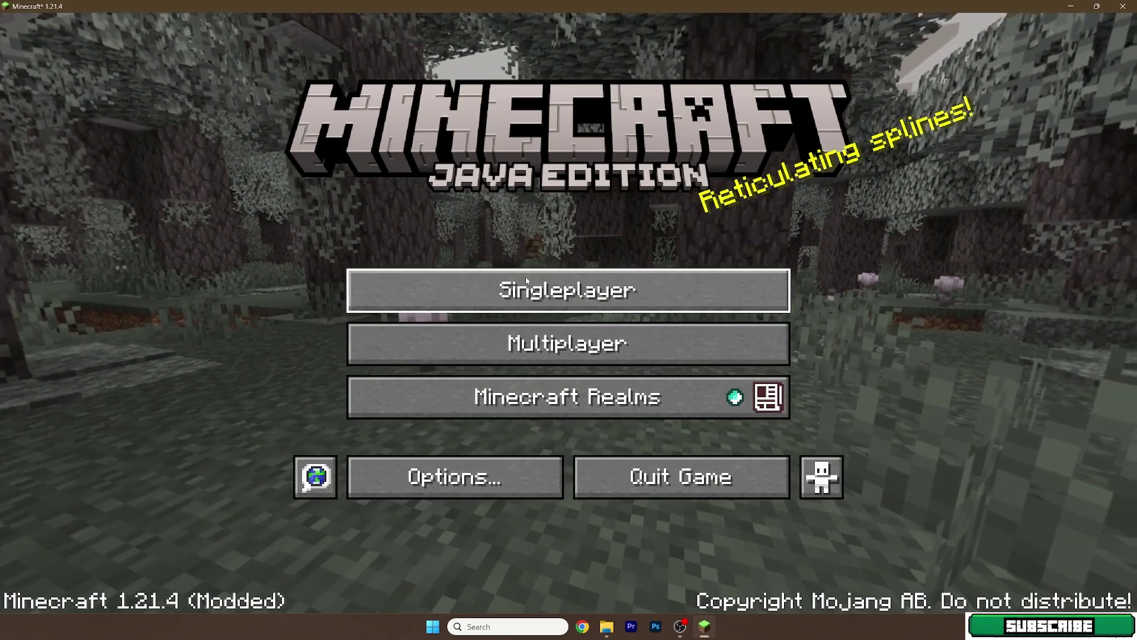
- Load a singleplayer world and switch to creative mode with the command /gamemode creative
left_click(525, 276)
left_click(304, 241)
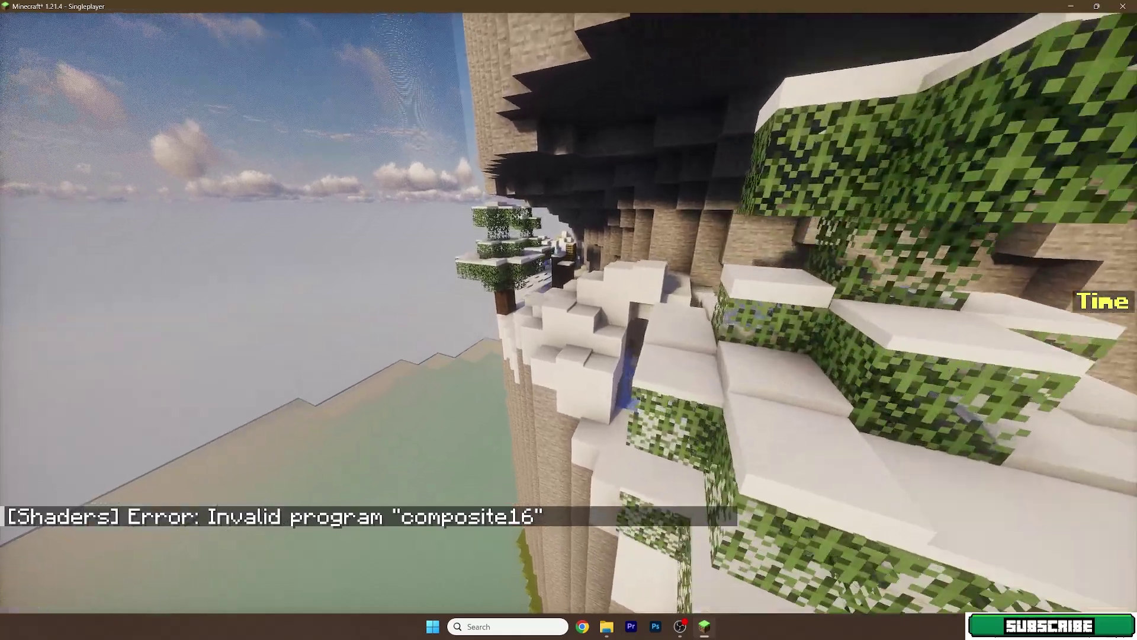
key("slash")
type("gamemode creative")
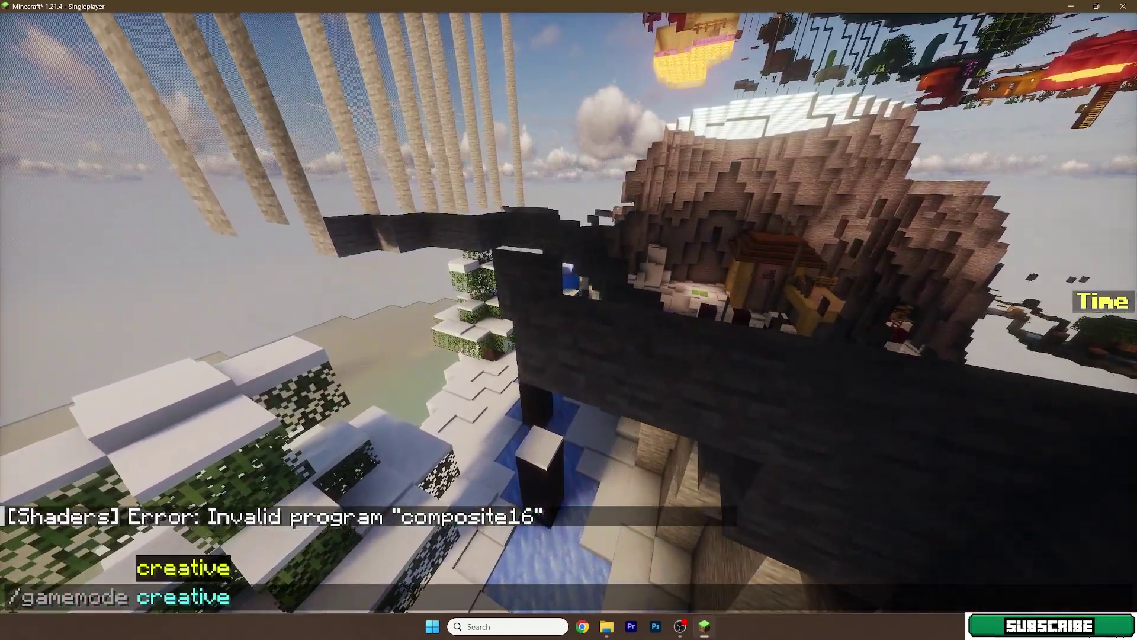
key("Return")
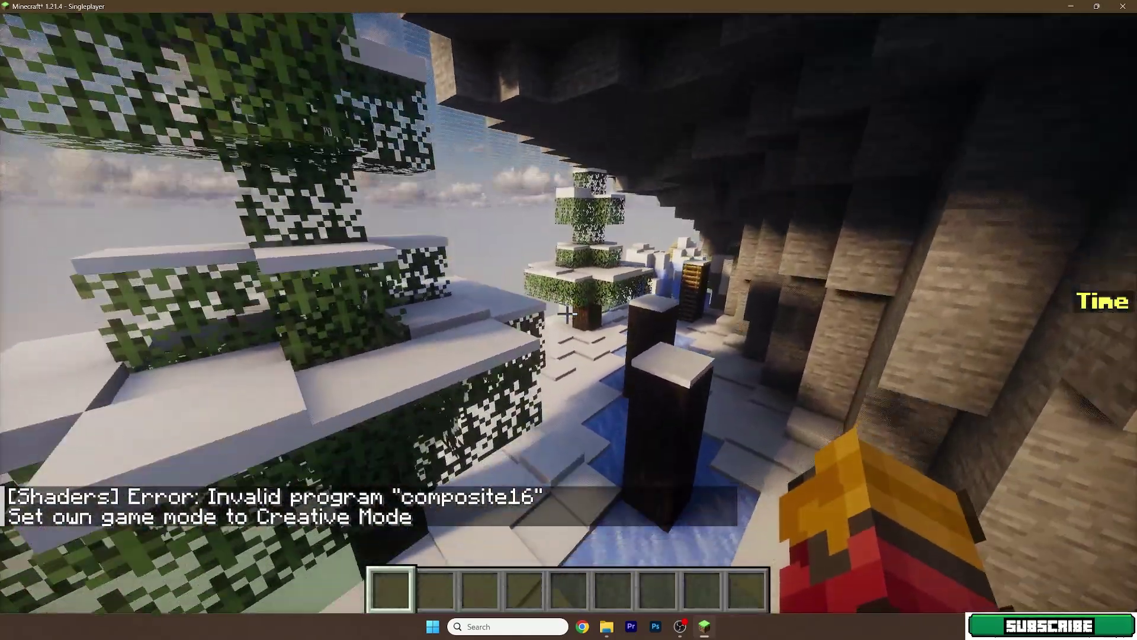
- Switch the shader pack to Bliss_v2.0.4_(Chocapic13_Shaders_edit).zip in the video settings and return to the world
key("Escape")
left_click(503, 351)
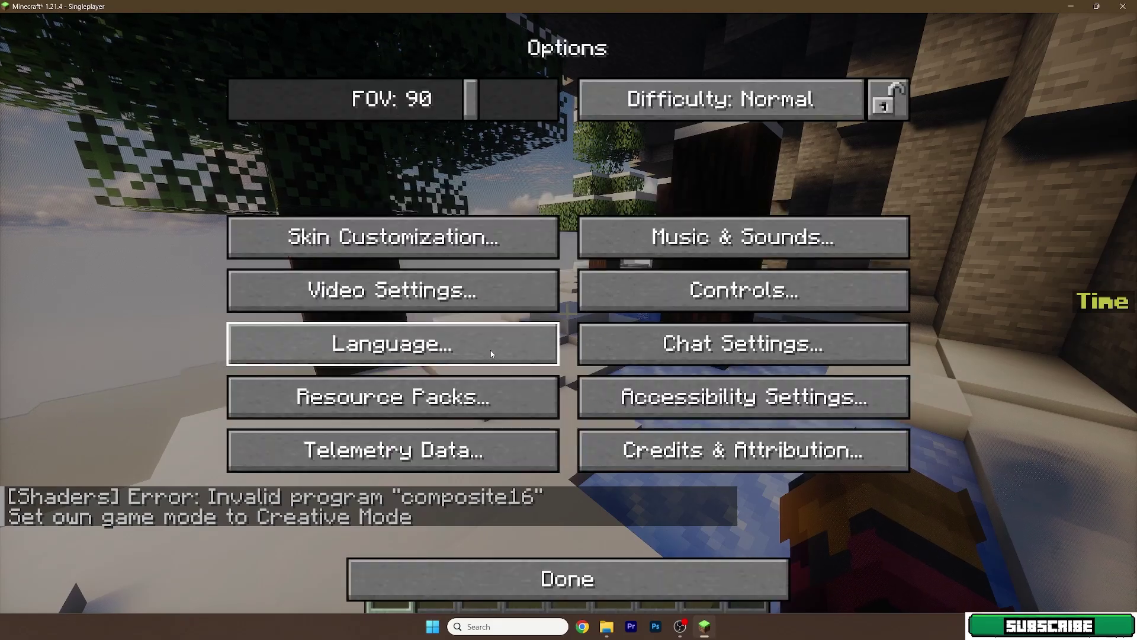
left_click(410, 296)
left_click(405, 388)
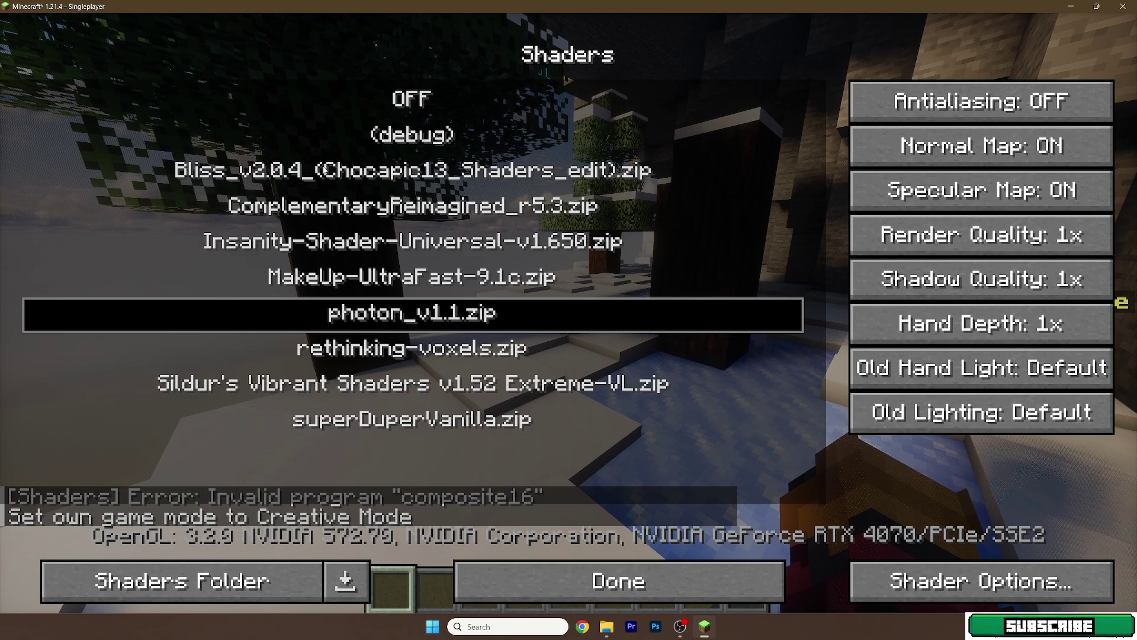
left_click(412, 171)
left_click(523, 580)
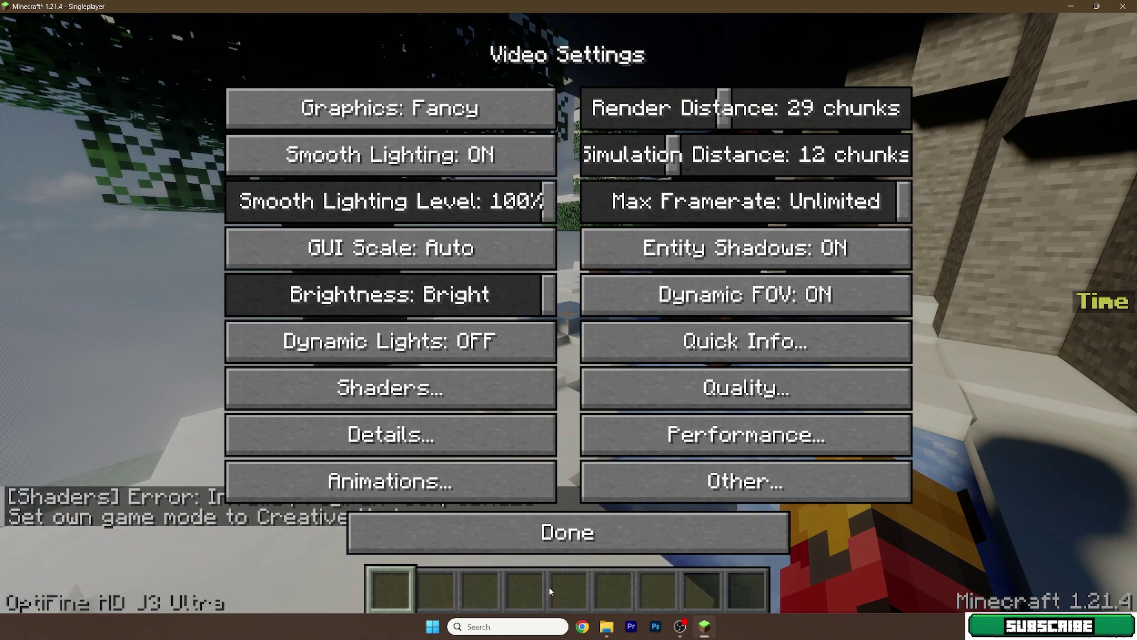
key("Escape")
key("Escape")
key("Escape")
- Walk along the icy path and through the planted area to examine the shader's lighting, shadows and sky
key("w")
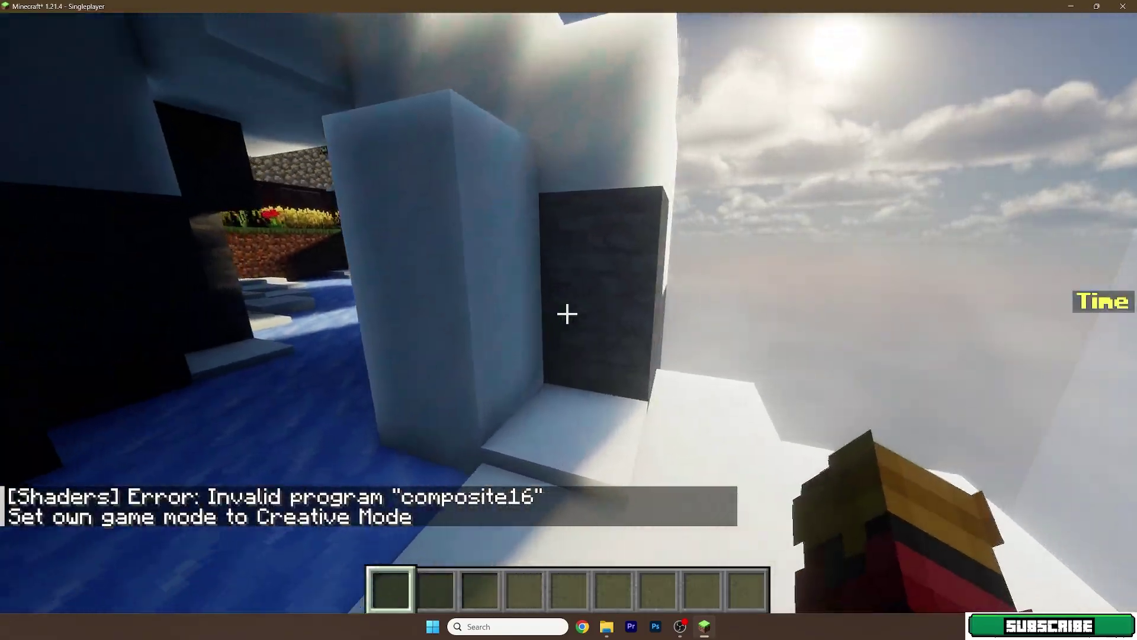
key("w")
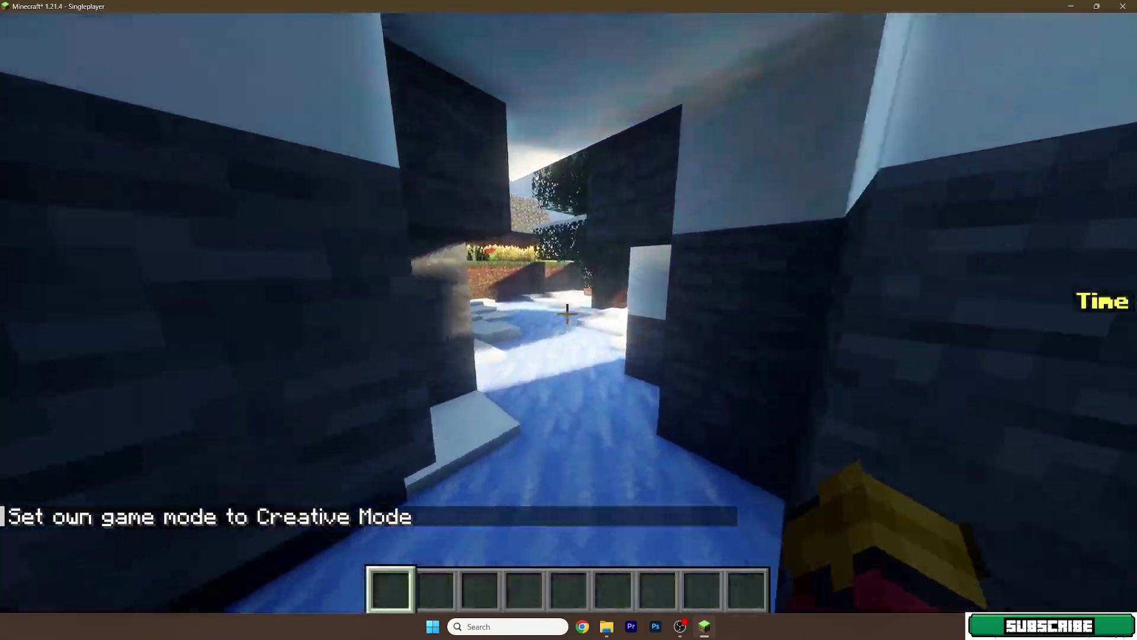
key("w")
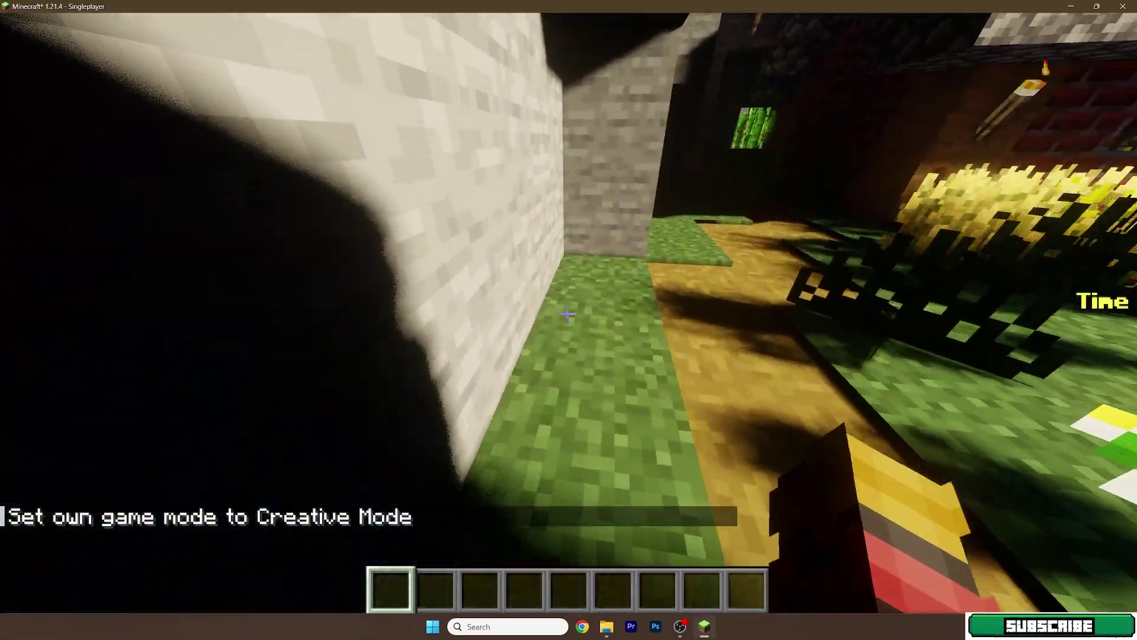
key("w")
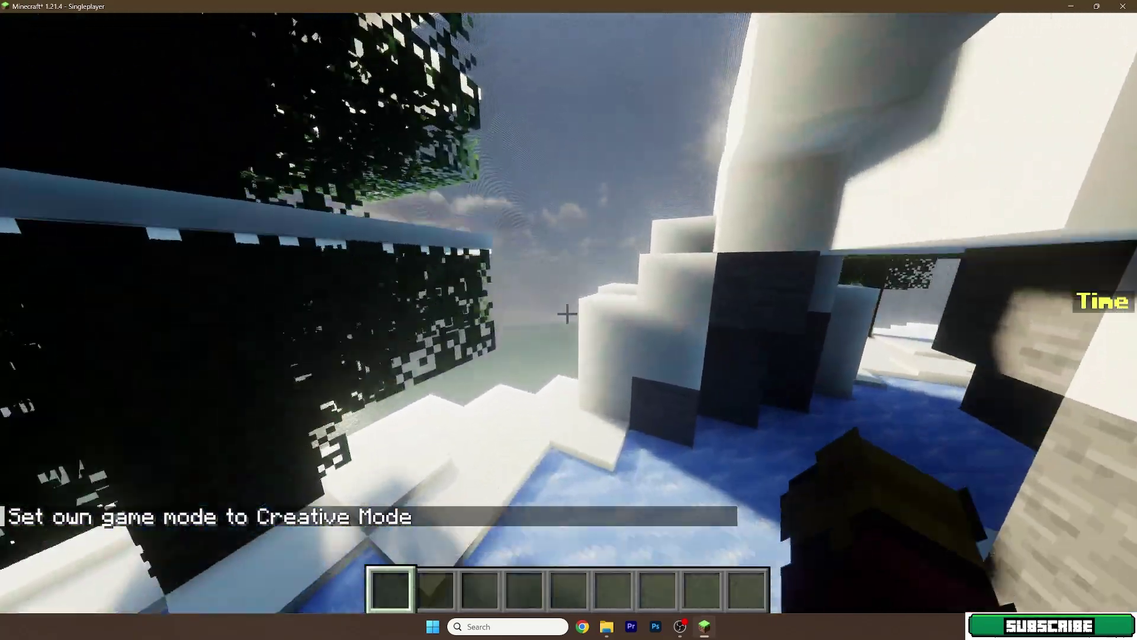
key("w")
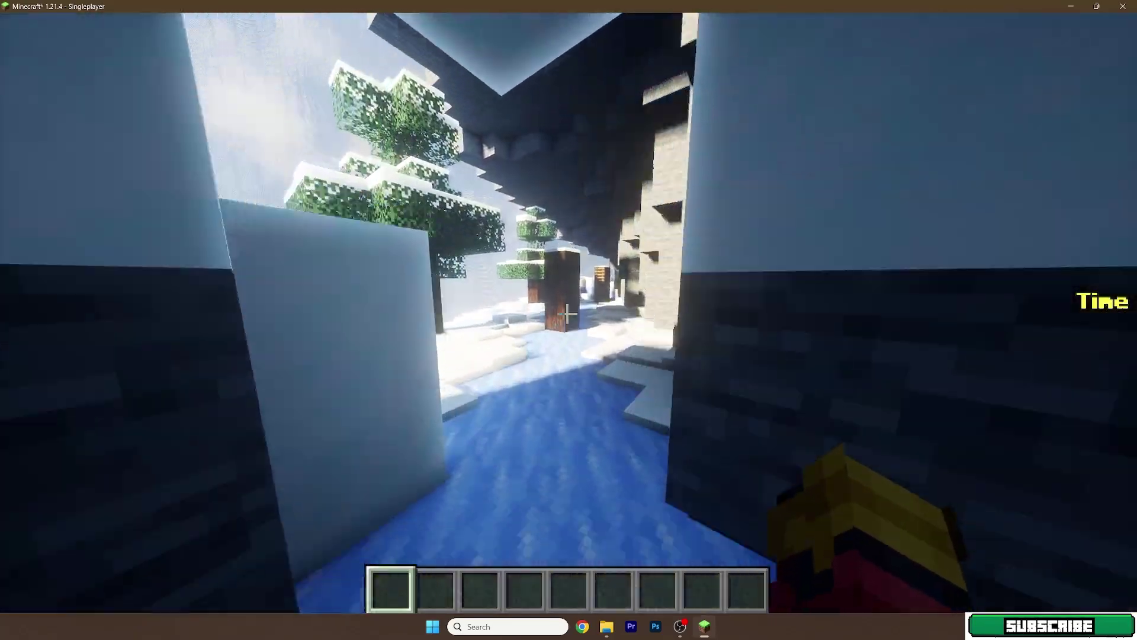
key("w")
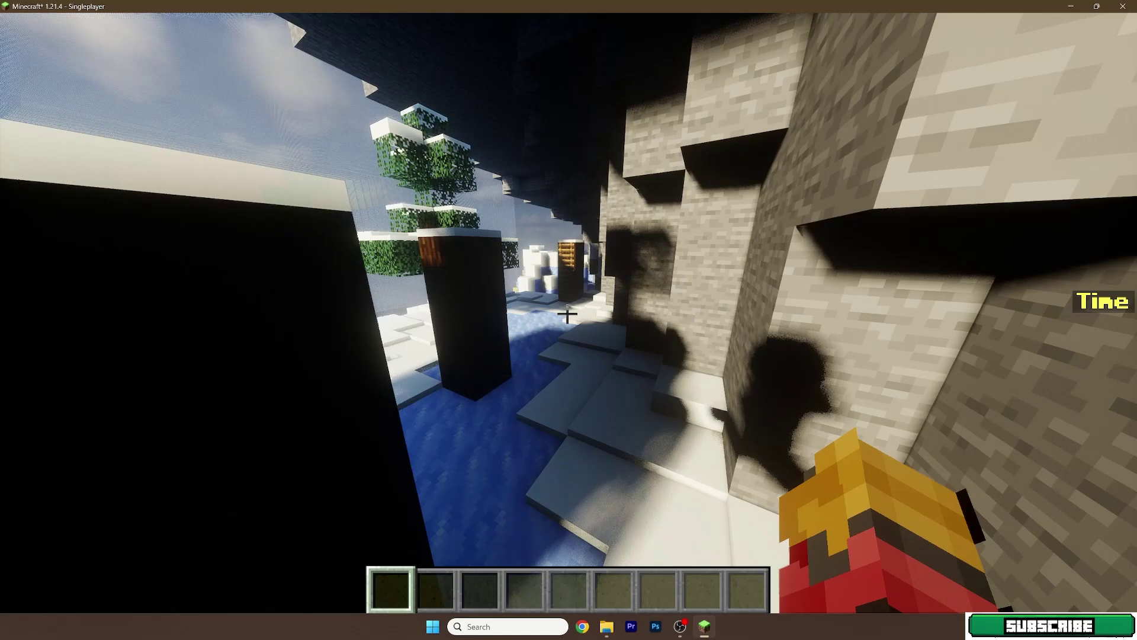
- Put a block from the creative inventory into the fourth hotbar slot and fly around the stone cliff holding it
key("e")
left_click(526, 430)
key("e")
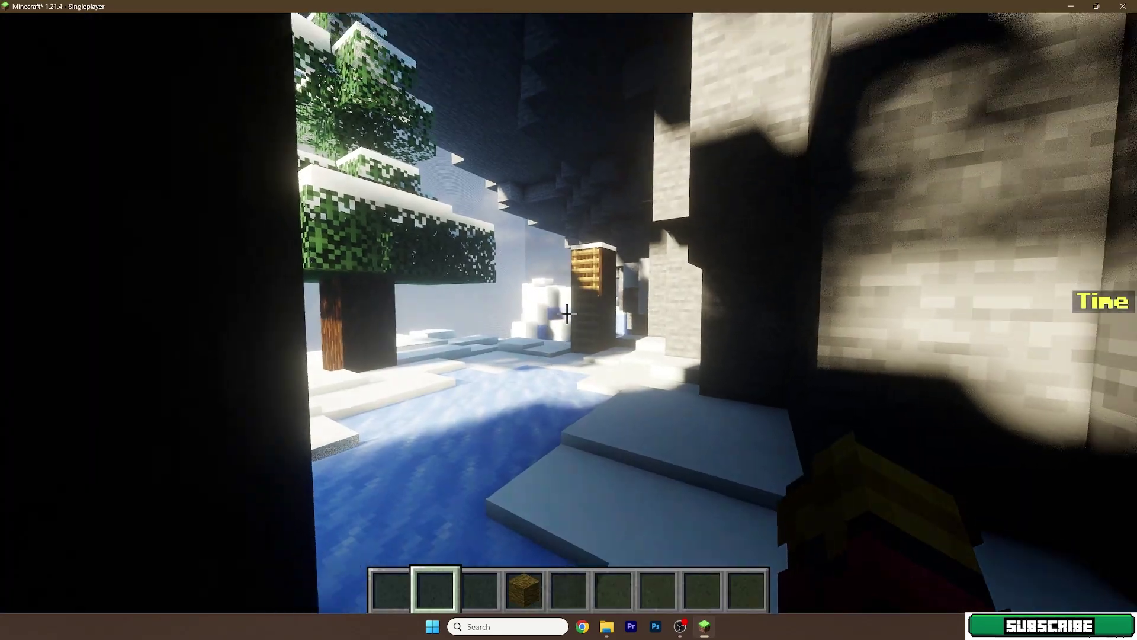
key("w")
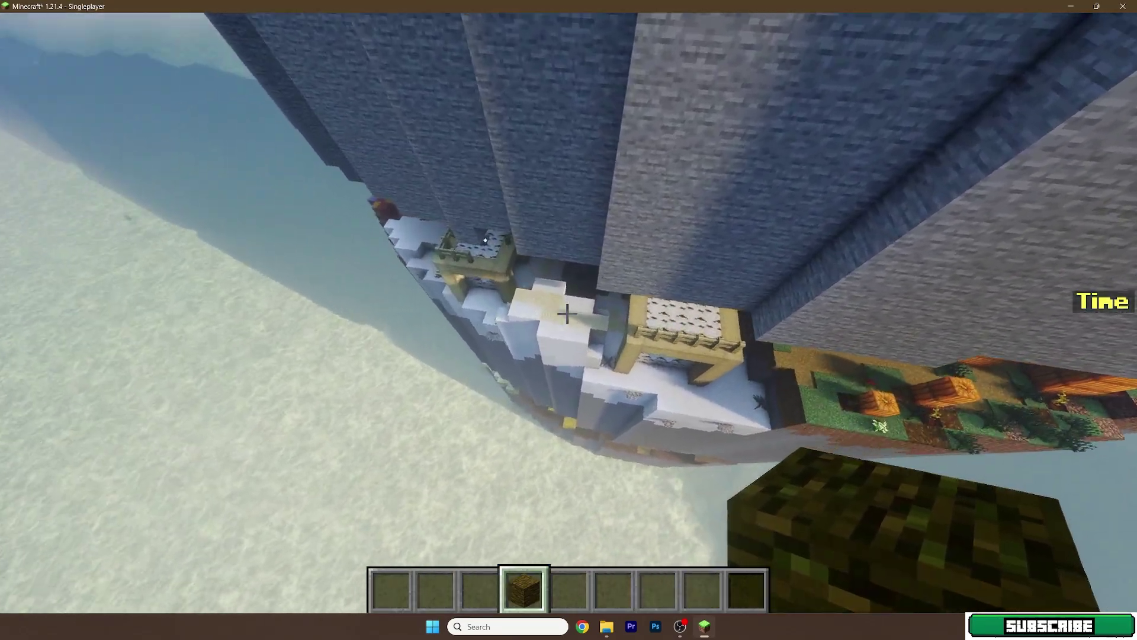
key("w")
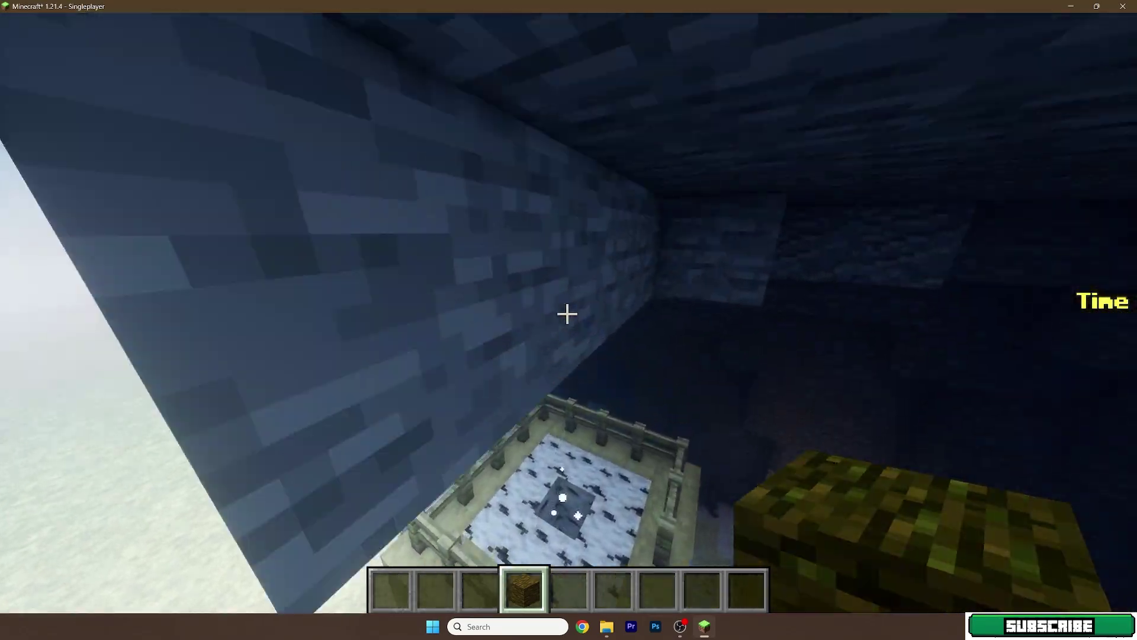